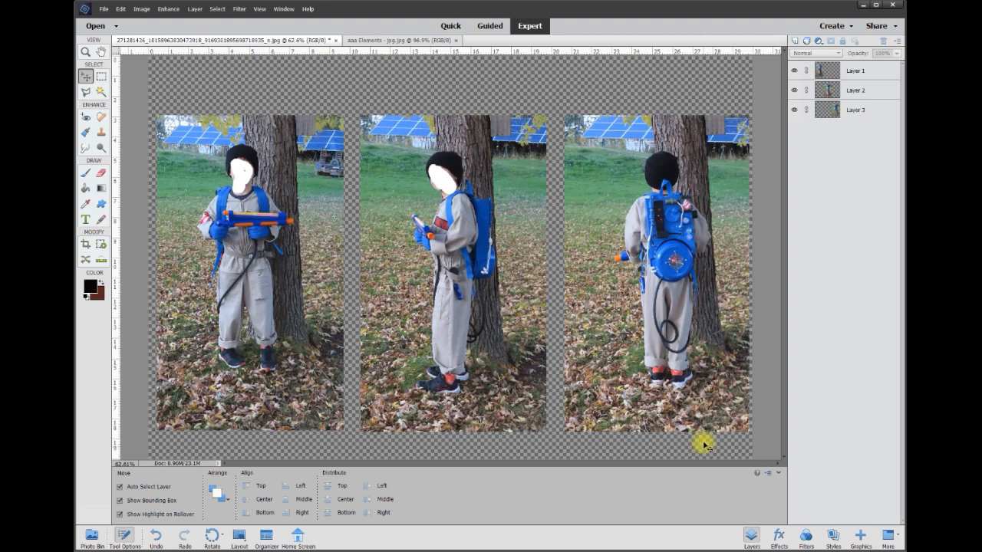
- Reposition the three costume photos so the figures sit level with each other in a row across the canvas
{"action": "left_click", "coordinate": [313, 227]}
{"action": "left_click_drag", "start_coordinate": [452, 221], "coordinate": [449, 212]}
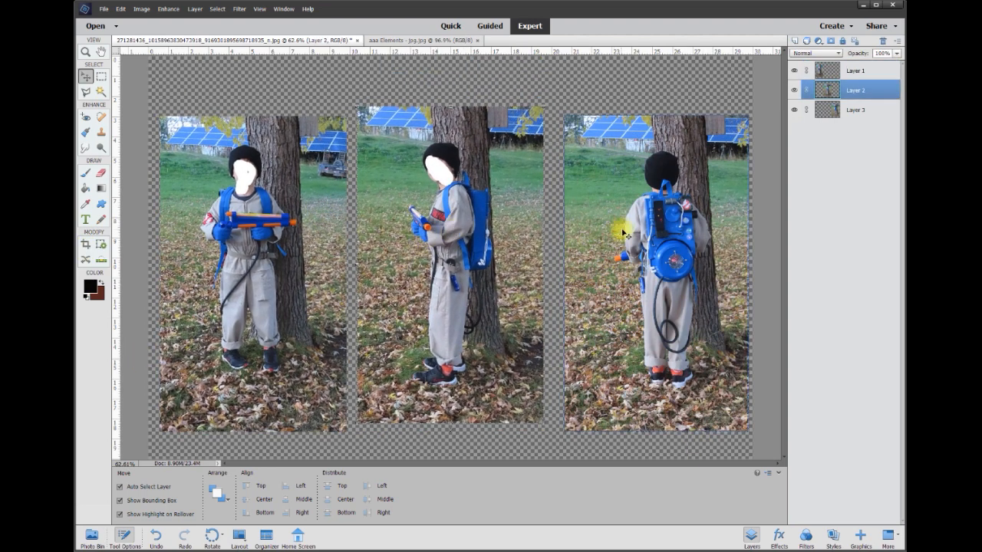
{"action": "left_click_drag", "start_coordinate": [625, 233], "coordinate": [621, 222]}
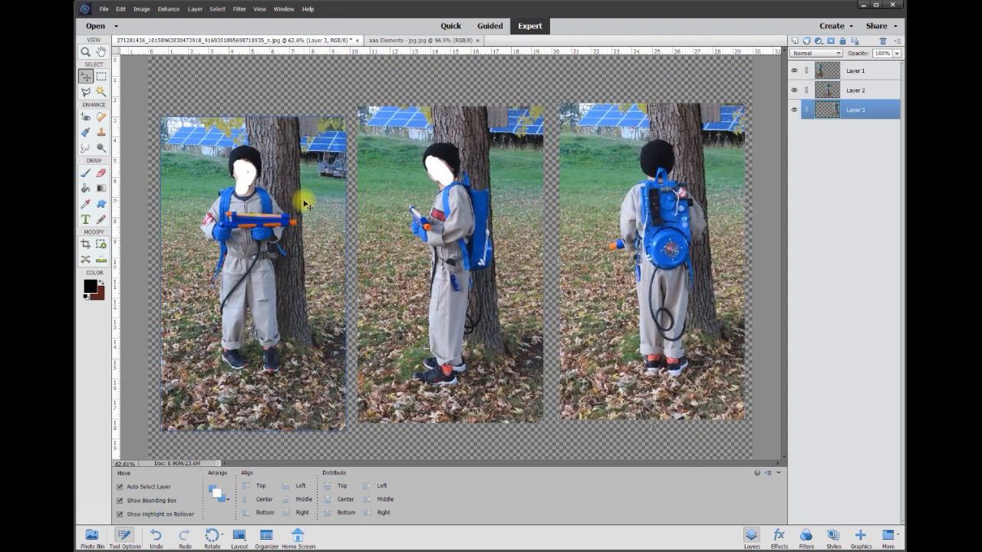
{"action": "left_click_drag", "start_coordinate": [313, 204], "coordinate": [314, 187]}
{"action": "scroll", "coordinate": [510, 103], "scroll_direction": "down", "scroll_amount": 2}
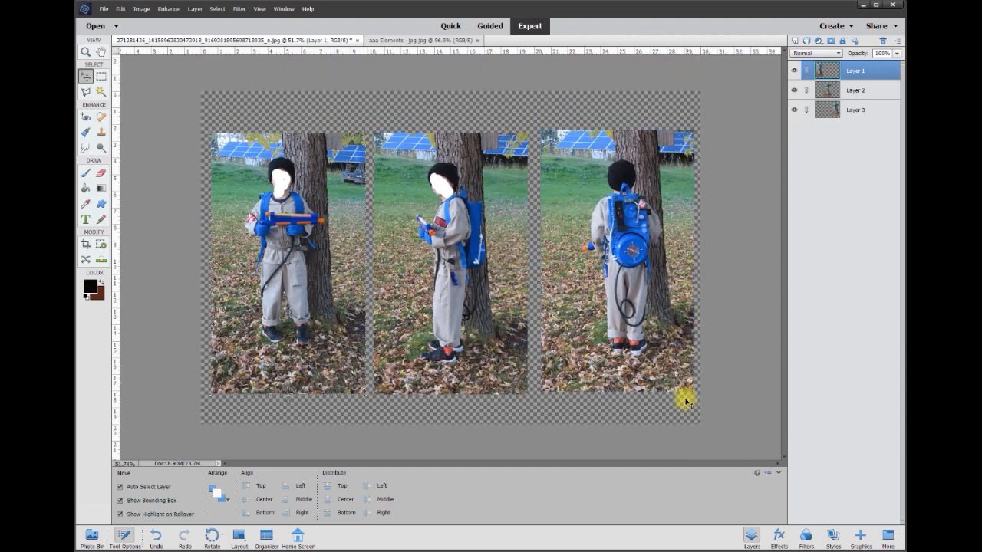
{"action": "scroll", "coordinate": [671, 410], "scroll_direction": "up", "scroll_amount": 1}
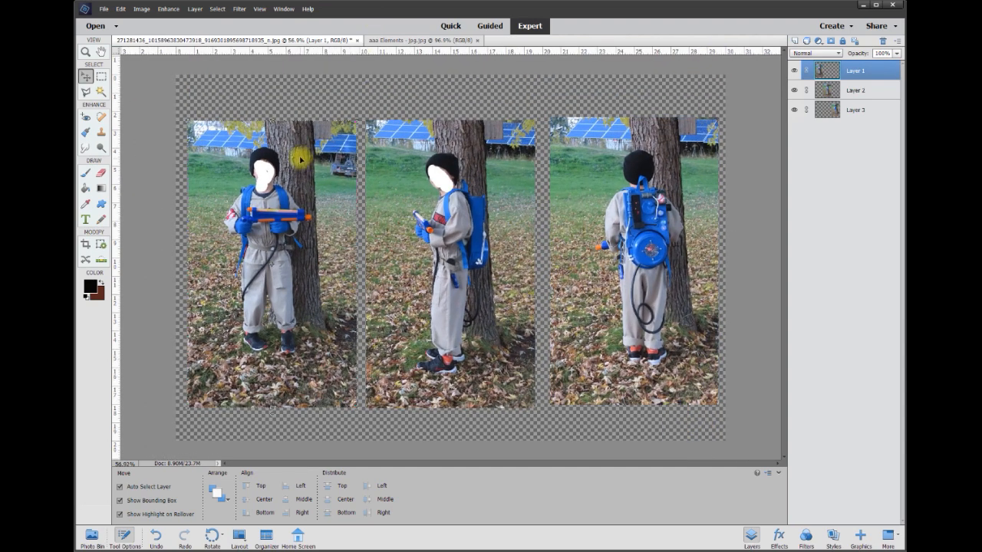
{"action": "mouse_move", "coordinate": [324, 184]}
{"action": "left_mouse_down"}
{"action": "mouse_move", "coordinate": [308, 179]}
{"action": "mouse_move", "coordinate": [328, 184]}
{"action": "left_mouse_up"}
{"action": "left_click_drag", "start_coordinate": [610, 153], "coordinate": [606, 158]}
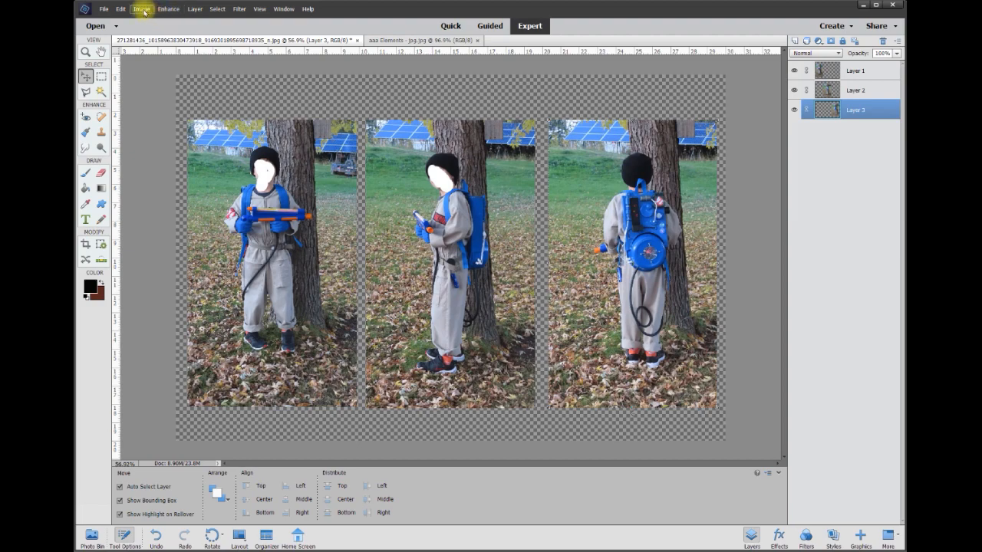
- Show the grid and move each of the three photos so the figures' heads line up against the grid lines
{"action": "left_click", "coordinate": [260, 9]}
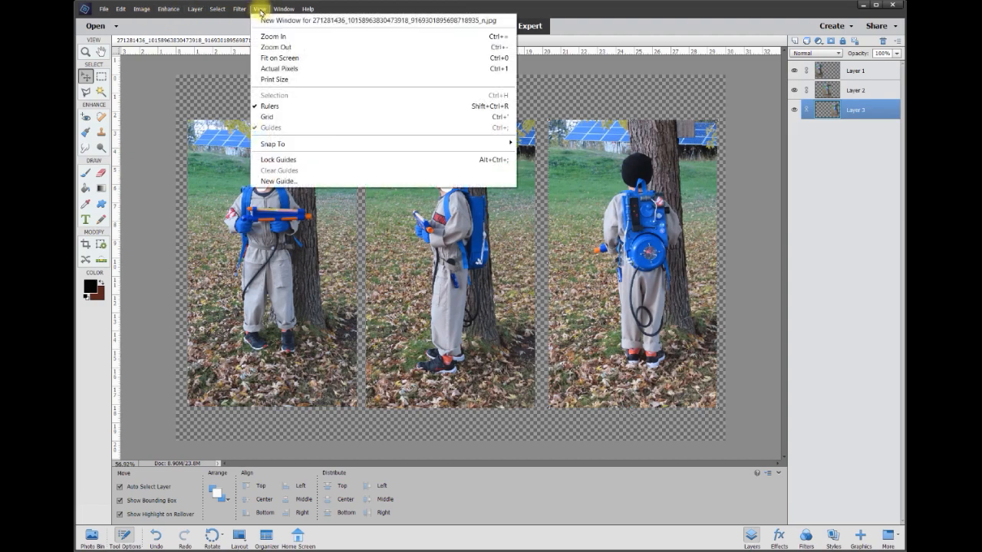
{"action": "left_click", "coordinate": [277, 117]}
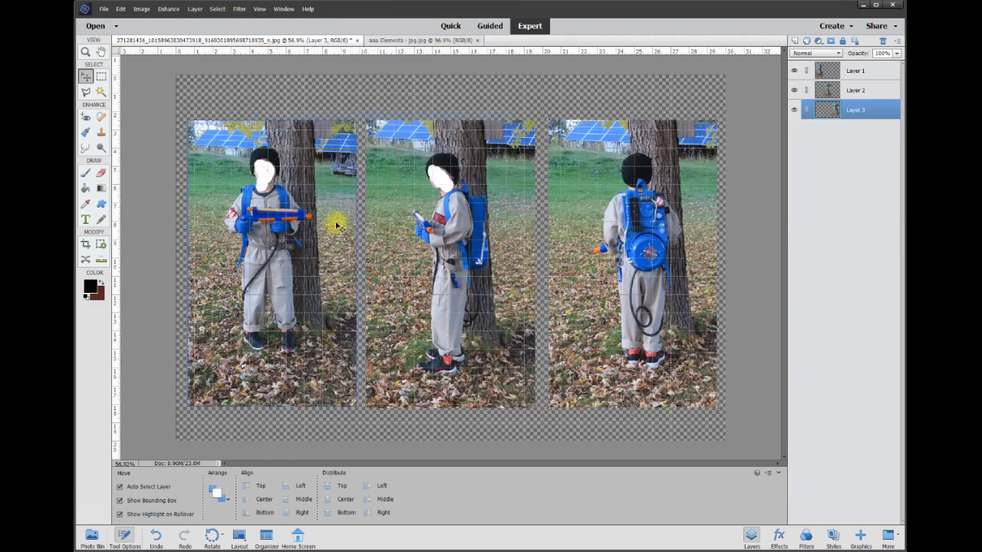
{"action": "scroll", "coordinate": [230, 173], "scroll_direction": "up", "scroll_amount": 1}
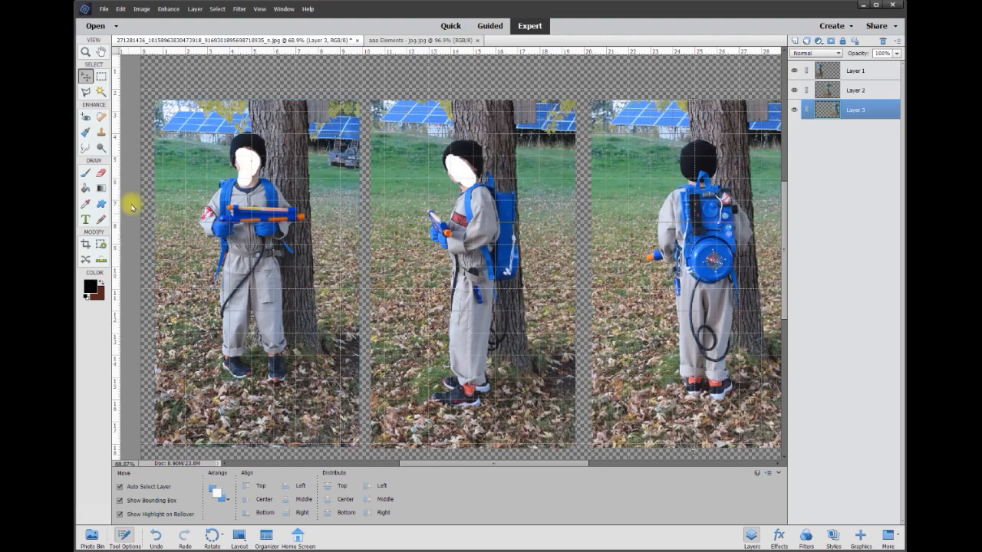
{"action": "left_click_drag", "start_coordinate": [309, 164], "coordinate": [312, 172]}
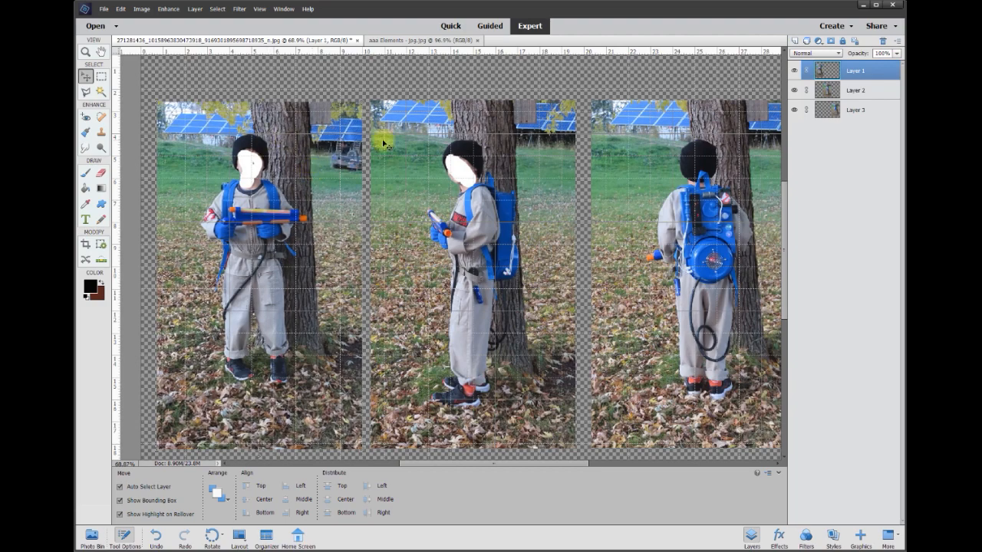
{"action": "left_click_drag", "start_coordinate": [478, 167], "coordinate": [480, 160]}
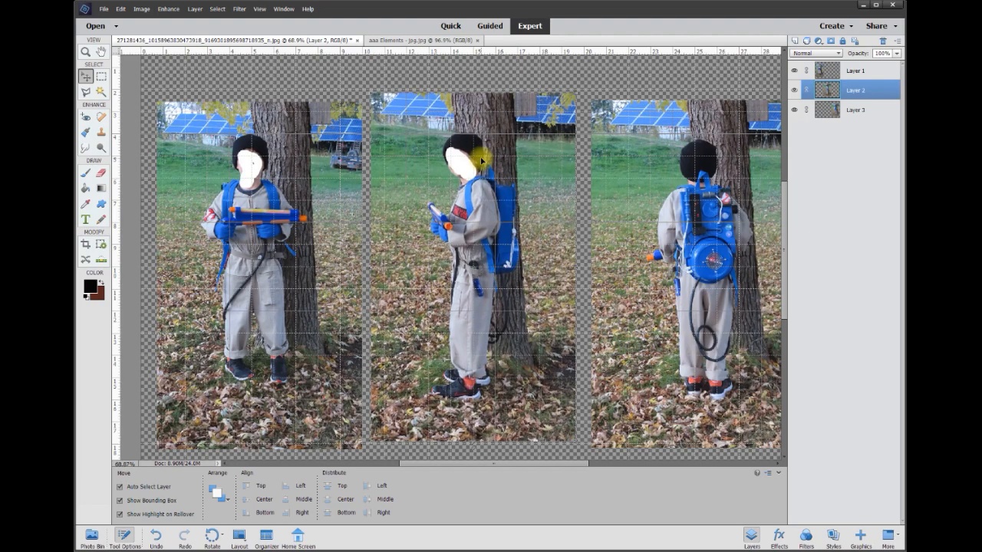
{"action": "left_click_drag", "start_coordinate": [704, 162], "coordinate": [698, 172]}
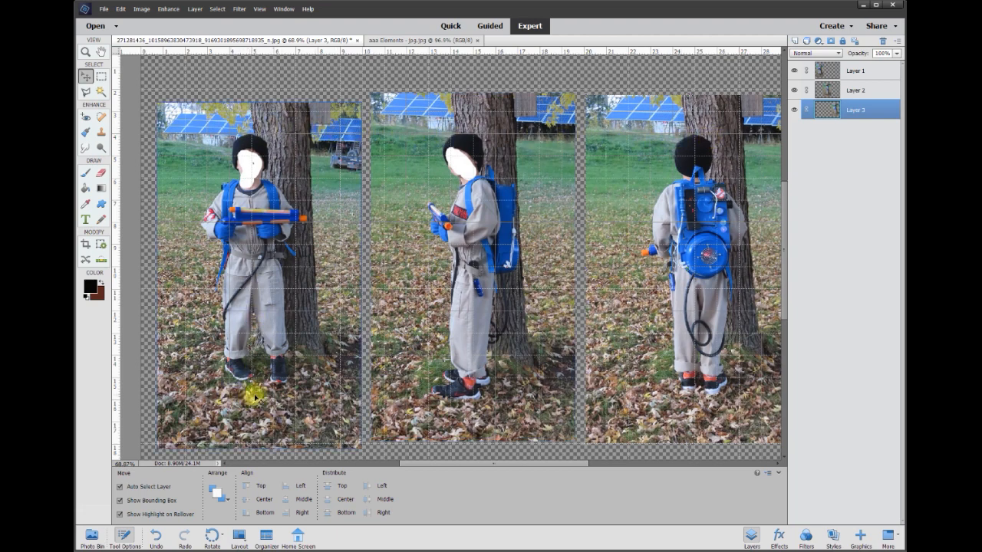
- Scale the front-view photo to 98.04% and the side-view photo to 93.07%, keeping proportions constrained
{"action": "left_click", "coordinate": [290, 429]}
{"action": "left_click_drag", "start_coordinate": [363, 450], "coordinate": [353, 447]}
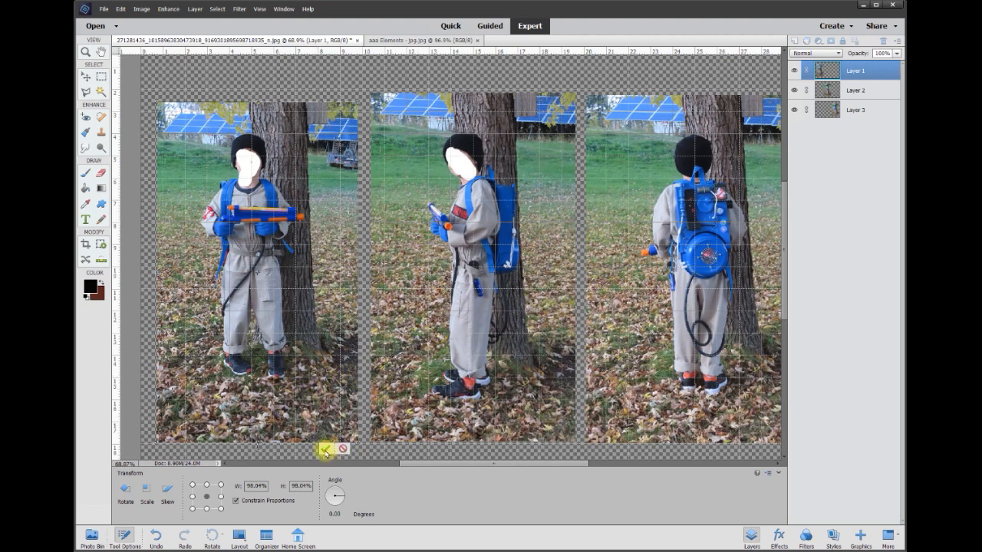
{"action": "left_click", "coordinate": [325, 451]}
{"action": "left_click", "coordinate": [533, 393]}
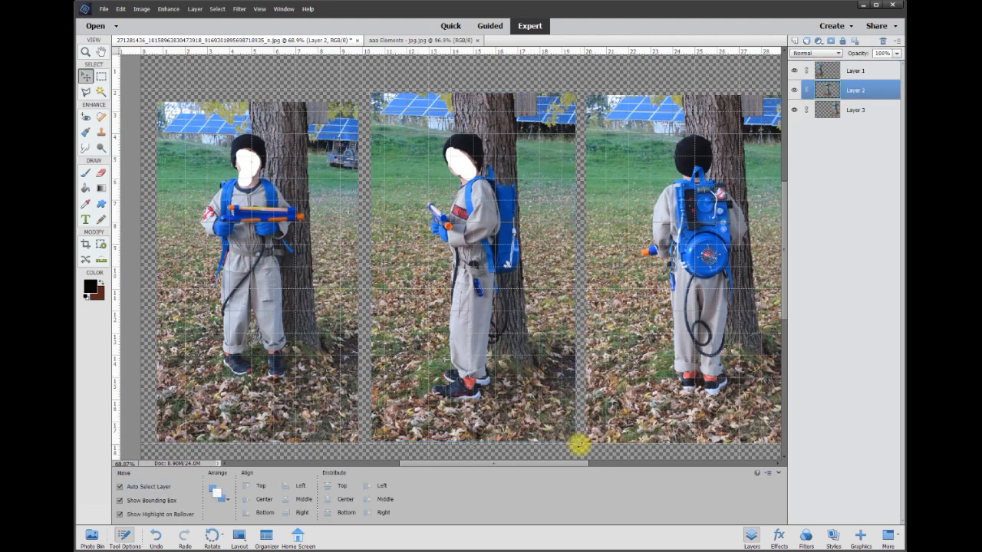
{"action": "left_click_drag", "start_coordinate": [577, 443], "coordinate": [549, 426]}
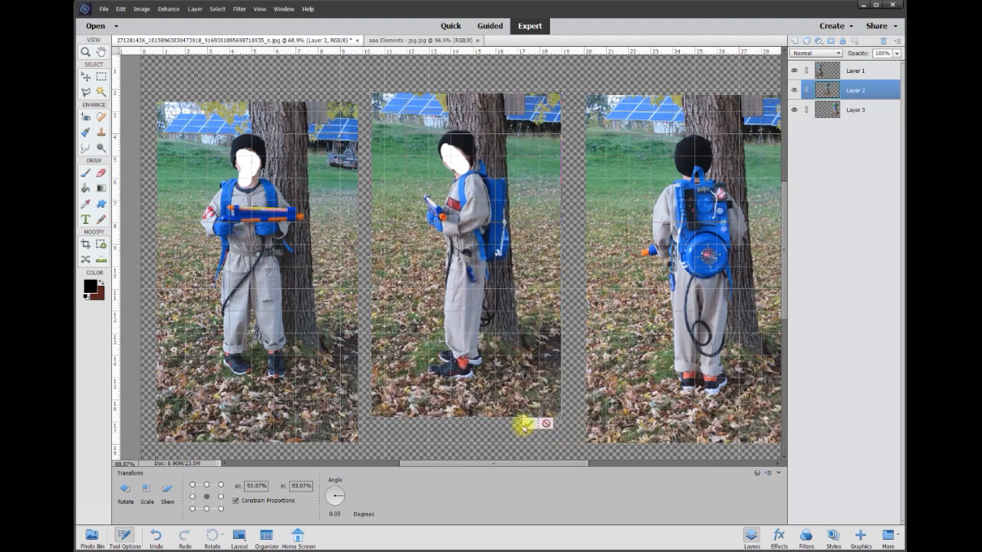
{"action": "left_click", "coordinate": [527, 424]}
- Scale the back-view photo to 94.32% with constrained proportions and fine-tune the side-view photo's size from its upper corner
{"action": "left_click", "coordinate": [724, 407]}
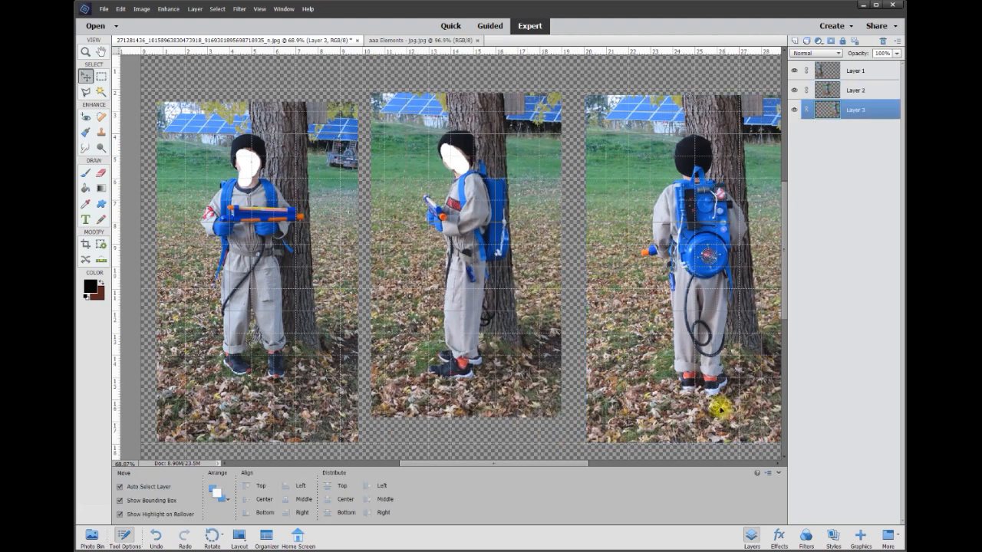
{"action": "left_click_drag", "start_coordinate": [587, 444], "coordinate": [607, 429]}
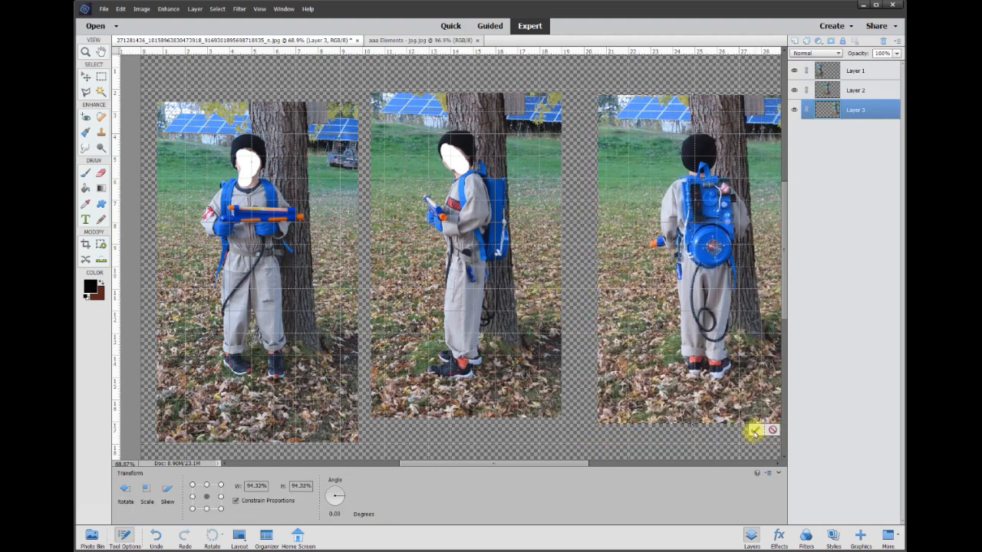
{"action": "left_click", "coordinate": [754, 430]}
{"action": "left_click", "coordinate": [534, 177]}
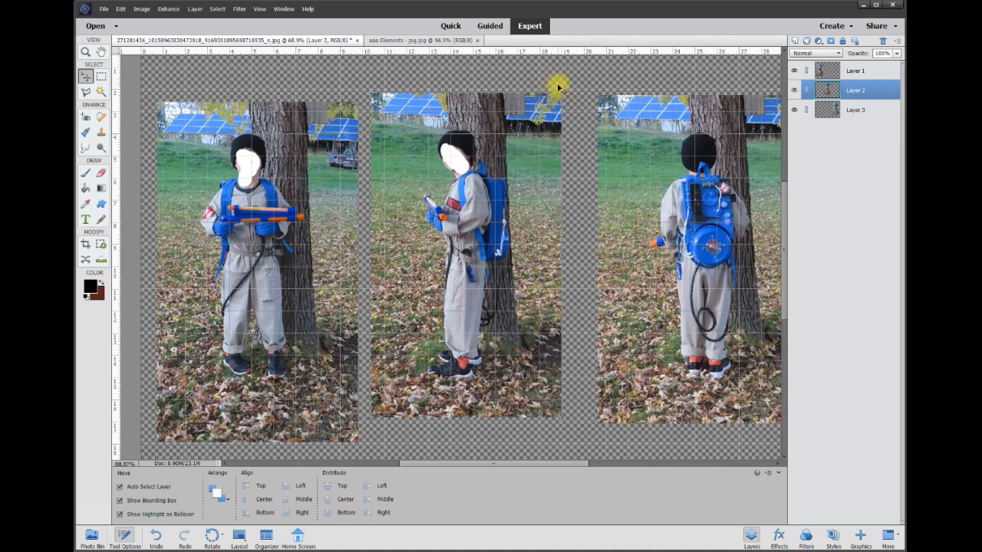
{"action": "left_click_drag", "start_coordinate": [562, 92], "coordinate": [559, 93]}
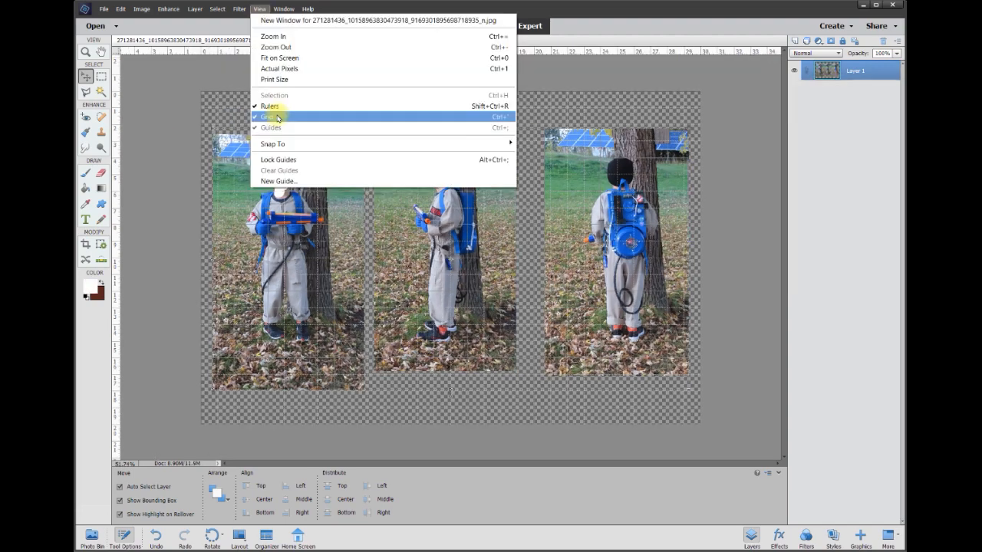
- Hide the grid and nudge the merged row of photos slightly up and to the right on the canvas
{"action": "left_click", "coordinate": [274, 114]}
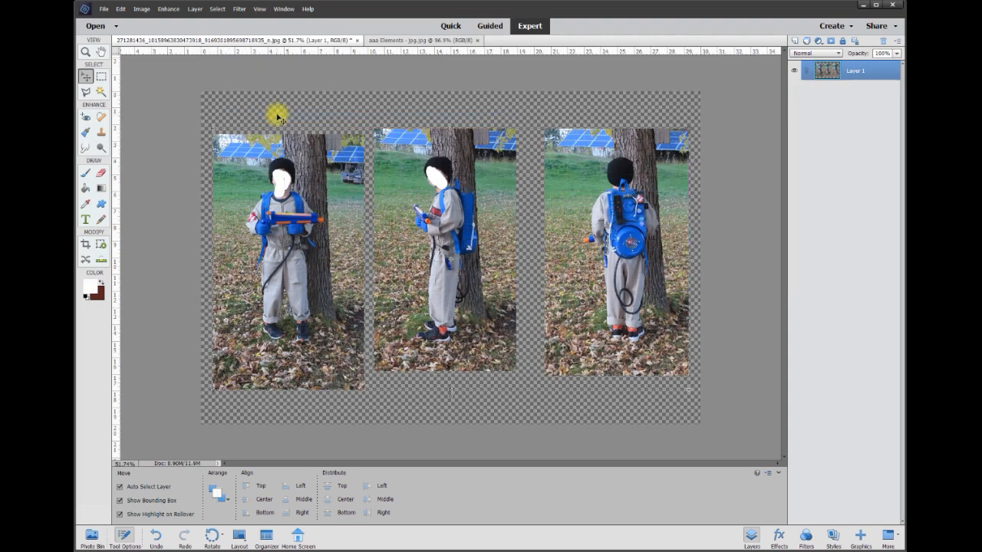
{"action": "mouse_move", "coordinate": [596, 203]}
{"action": "left_mouse_down"}
{"action": "mouse_move", "coordinate": [575, 198]}
{"action": "mouse_move", "coordinate": [588, 193]}
{"action": "left_mouse_up"}
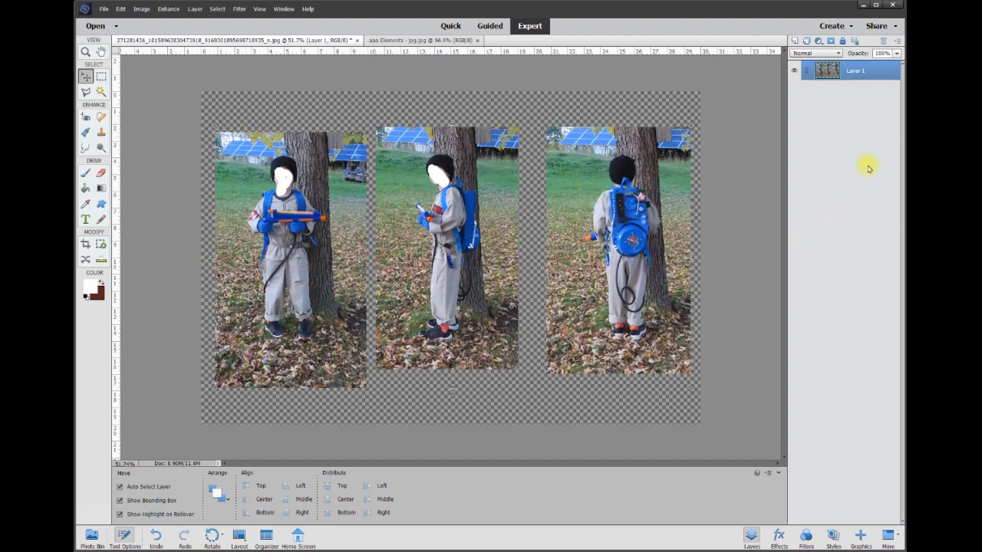
- Add a new layer beneath the photo layer and fill it with solid white using the Paint Bucket
{"action": "left_click", "coordinate": [794, 42]}
{"action": "left_click_drag", "start_coordinate": [852, 71], "coordinate": [840, 89]}
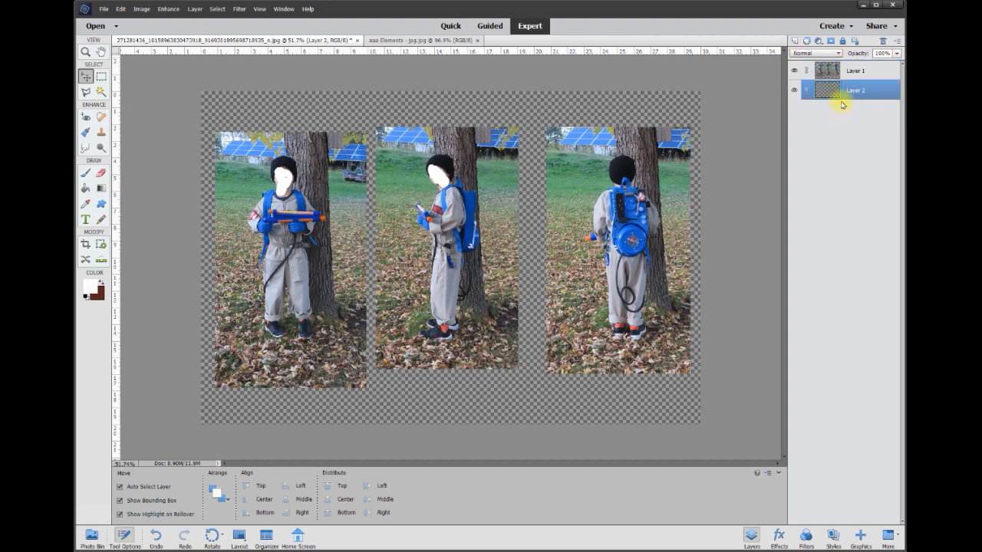
{"action": "left_click", "coordinate": [92, 287]}
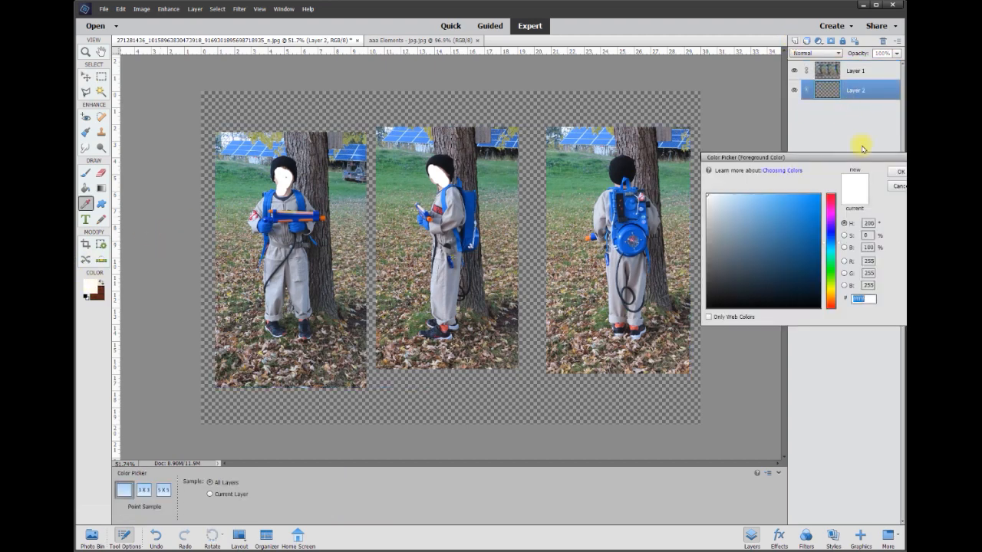
{"action": "left_click", "coordinate": [896, 175]}
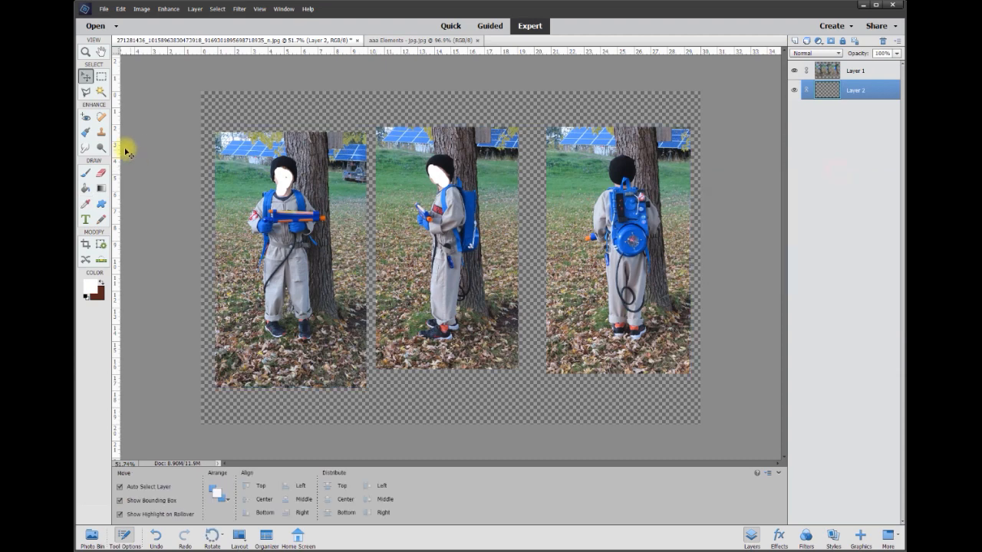
{"action": "left_click", "coordinate": [89, 189]}
{"action": "left_click", "coordinate": [296, 101]}
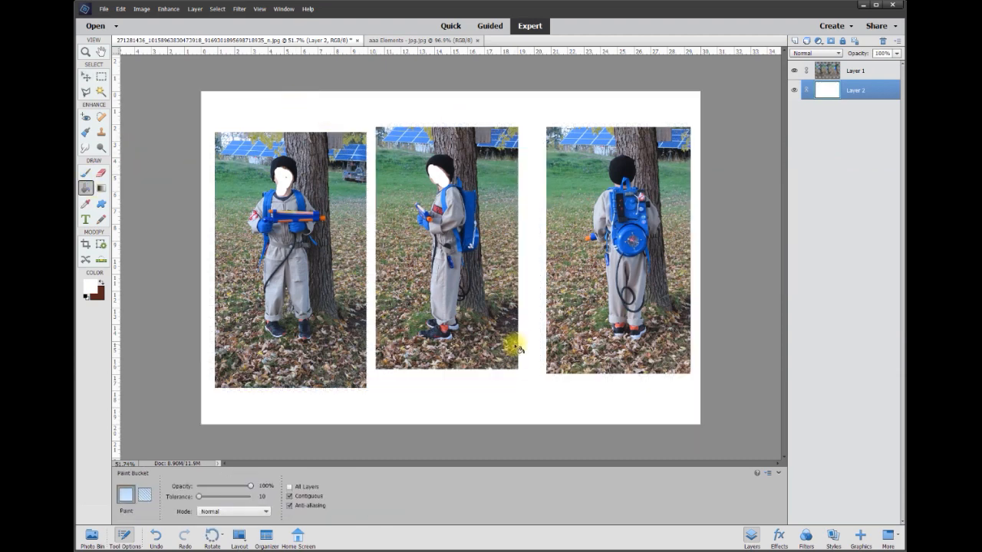
- Recentre the photo row, then soften its top and bottom with a 100 px soft eraser, erasing straight across all three photos
{"action": "left_click", "coordinate": [85, 78]}
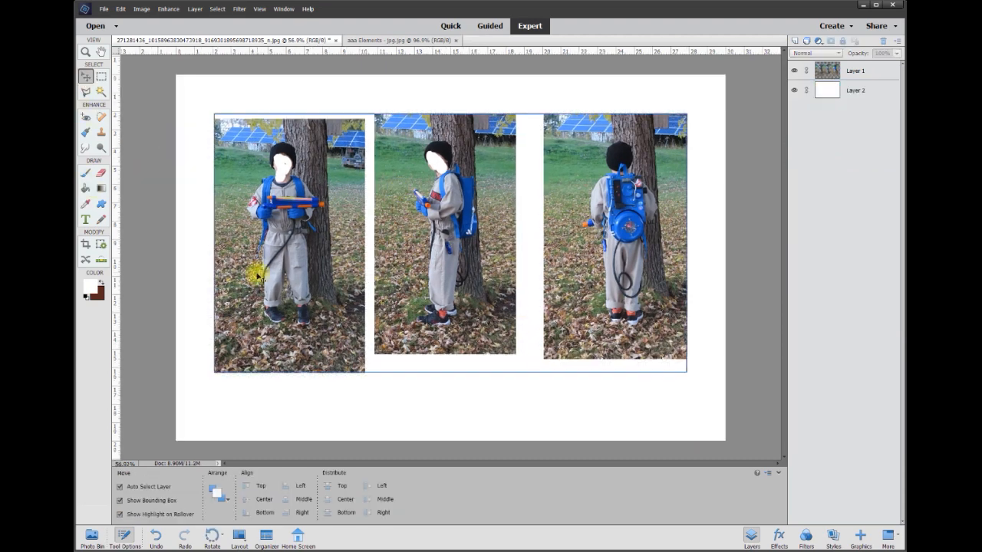
{"action": "left_click_drag", "start_coordinate": [289, 273], "coordinate": [296, 280]}
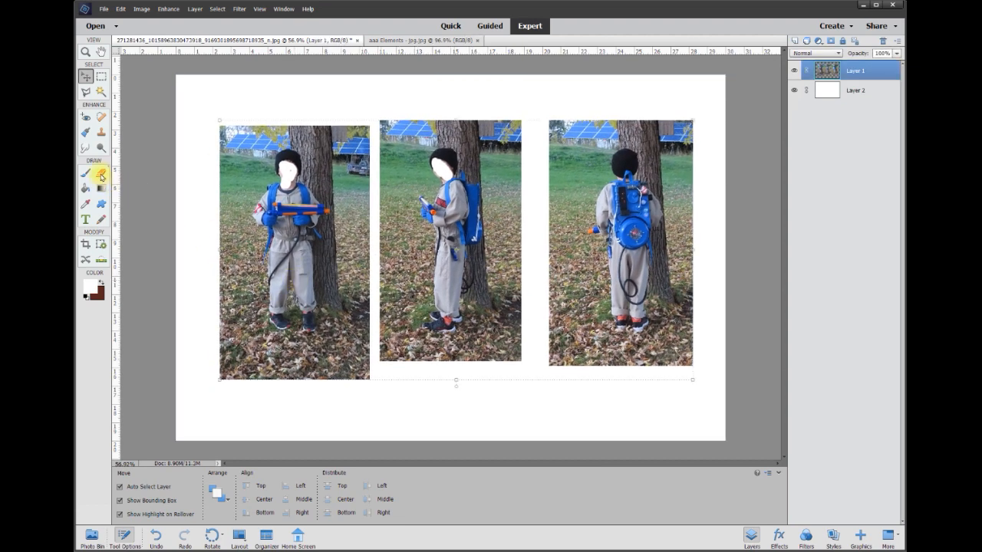
{"action": "left_click", "coordinate": [102, 174]}
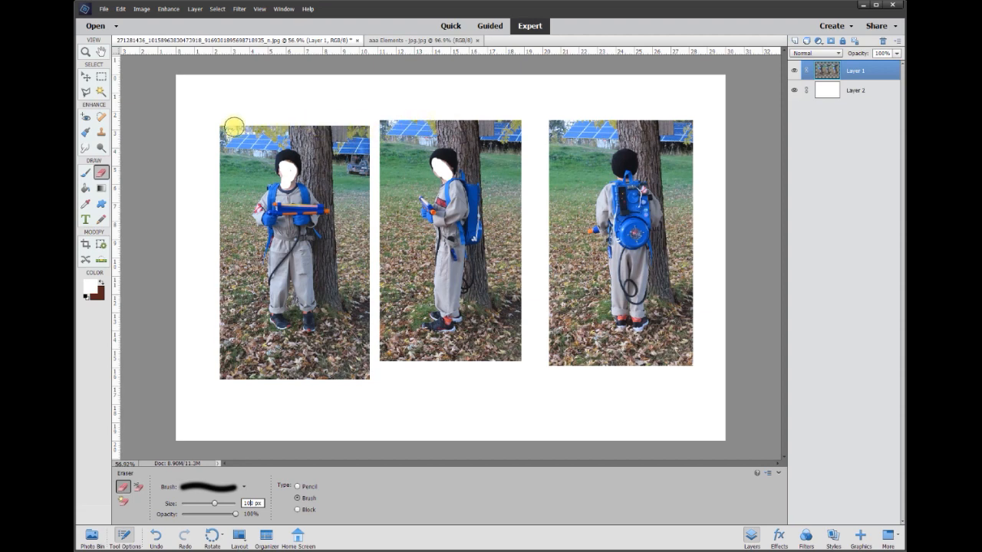
{"action": "left_click_drag", "start_coordinate": [219, 124], "coordinate": [730, 116]}
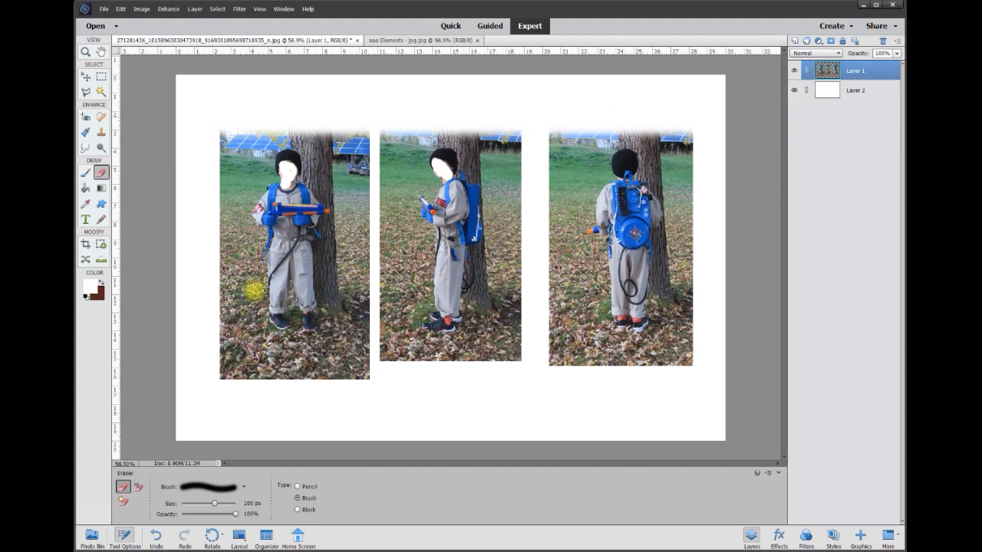
{"action": "mouse_move", "coordinate": [219, 356]}
{"action": "left_mouse_down"}
{"action": "mouse_move", "coordinate": [719, 333]}
{"action": "mouse_move", "coordinate": [664, 349]}
{"action": "mouse_move", "coordinate": [583, 356]}
{"action": "mouse_move", "coordinate": [197, 366]}
{"action": "left_mouse_up"}
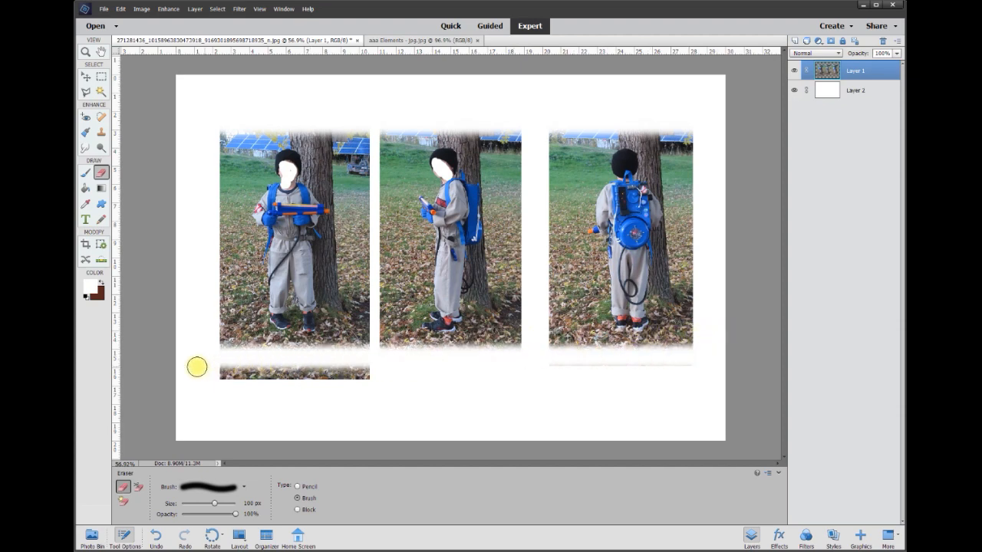
- Lasso the leftover photo strips below the erased bottom band, delete them, and clear the selection
{"action": "left_click", "coordinate": [86, 93]}
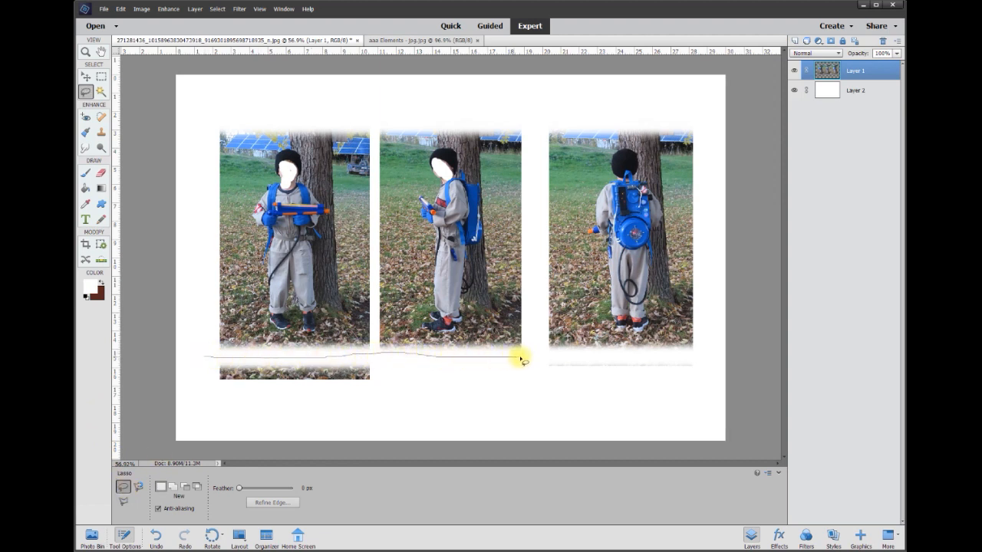
{"action": "mouse_move", "coordinate": [644, 397]}
{"action": "left_mouse_down"}
{"action": "mouse_move", "coordinate": [279, 402]}
{"action": "mouse_move", "coordinate": [191, 386]}
{"action": "left_mouse_up"}
{"action": "key", "text": "Delete"}
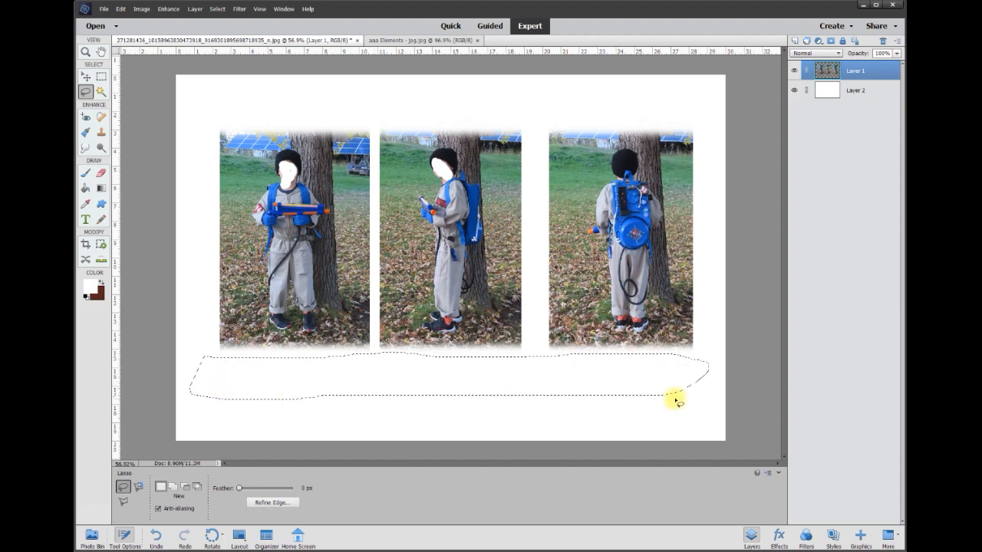
{"action": "key", "text": "ctrl+d"}
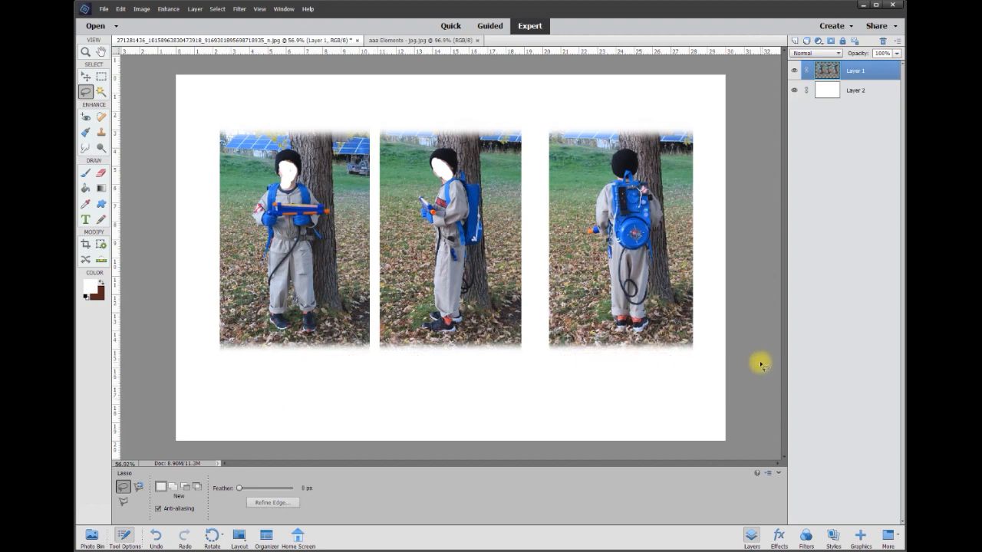
- Erase soft vertical bands down both sides of each of the three photos with the 100 px eraser
{"action": "left_click", "coordinate": [100, 172]}
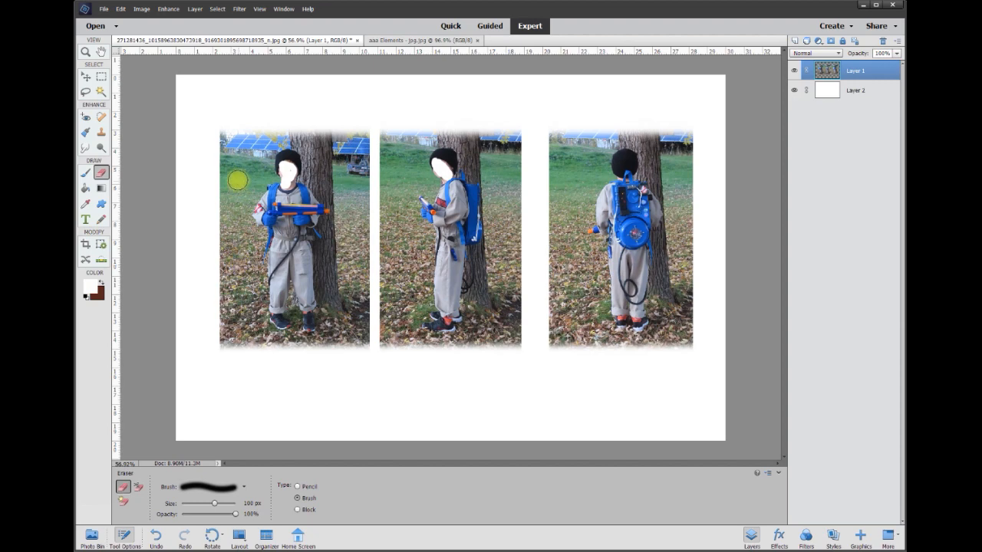
{"action": "mouse_move", "coordinate": [231, 125]}
{"action": "left_mouse_down"}
{"action": "mouse_move", "coordinate": [217, 351]}
{"action": "mouse_move", "coordinate": [343, 122]}
{"action": "mouse_move", "coordinate": [357, 364]}
{"action": "mouse_move", "coordinate": [383, 115]}
{"action": "mouse_move", "coordinate": [379, 307]}
{"action": "mouse_move", "coordinate": [379, 287]}
{"action": "mouse_move", "coordinate": [514, 197]}
{"action": "mouse_move", "coordinate": [568, 128]}
{"action": "mouse_move", "coordinate": [550, 371]}
{"action": "mouse_move", "coordinate": [554, 223]}
{"action": "mouse_move", "coordinate": [642, 92]}
{"action": "left_mouse_up"}
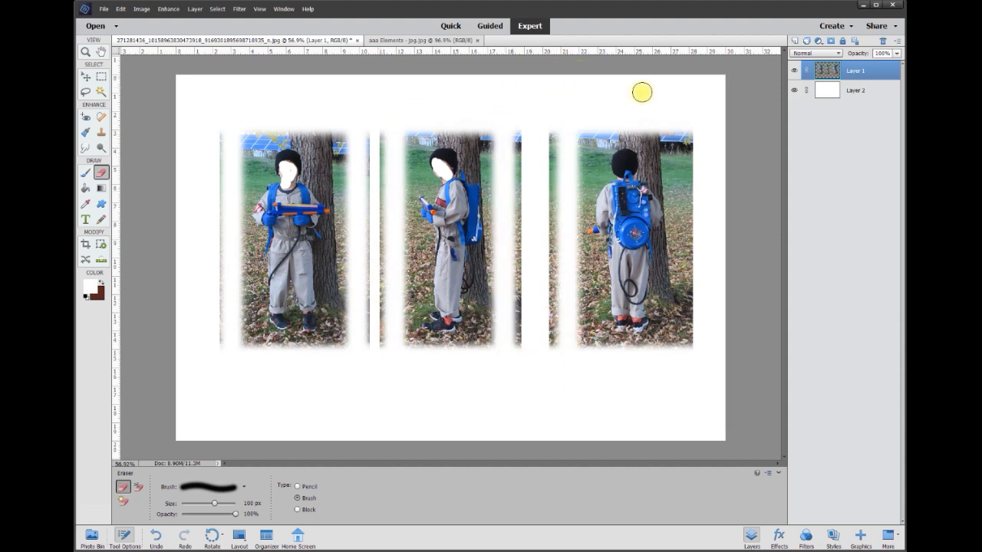
{"action": "mouse_move", "coordinate": [686, 124]}
{"action": "left_mouse_down"}
{"action": "mouse_move", "coordinate": [699, 355]}
{"action": "mouse_move", "coordinate": [690, 137]}
{"action": "left_mouse_up"}
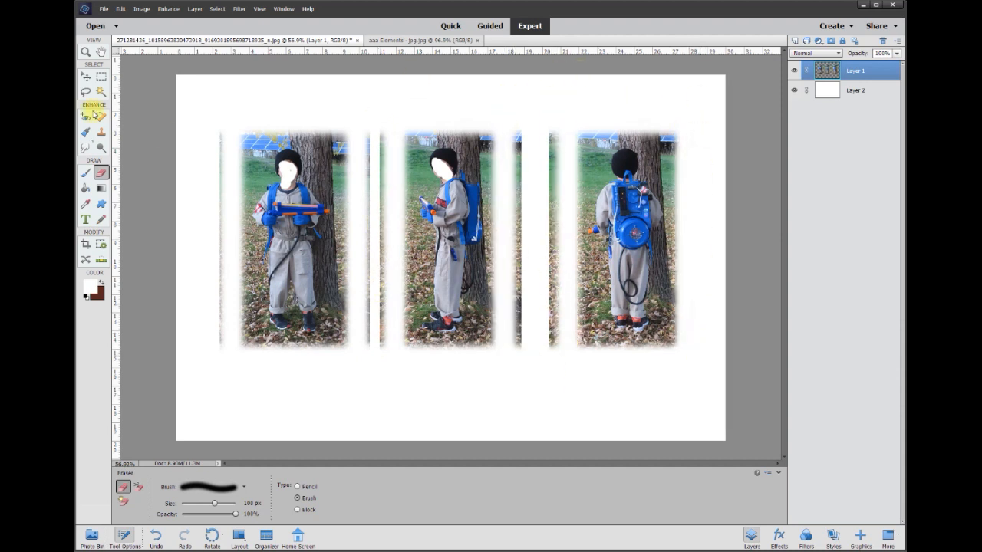
- Outline the leftover photo strips beside the three photos with the Polygonal Lasso, delete them, and clear the selection
{"action": "left_click", "coordinate": [86, 92]}
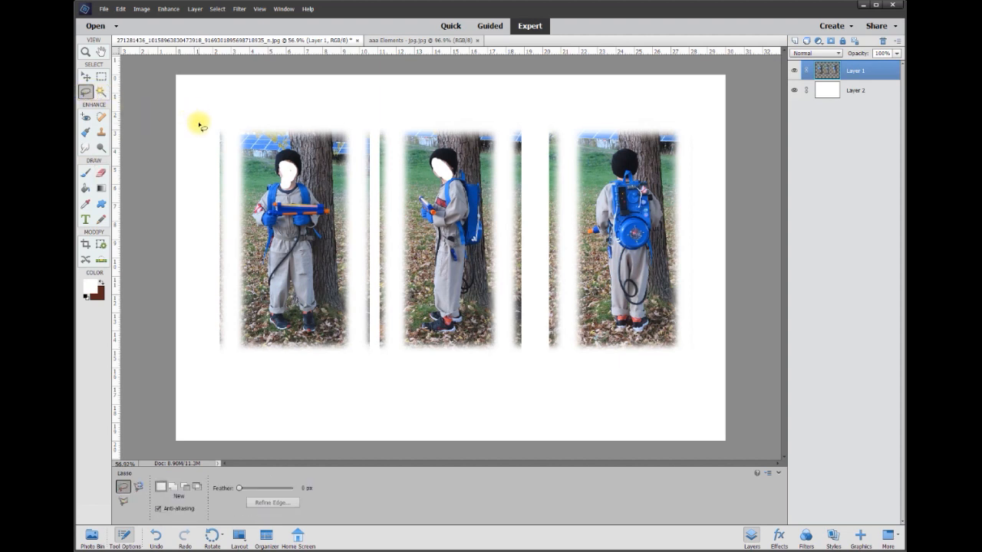
{"action": "left_click", "coordinate": [123, 500]}
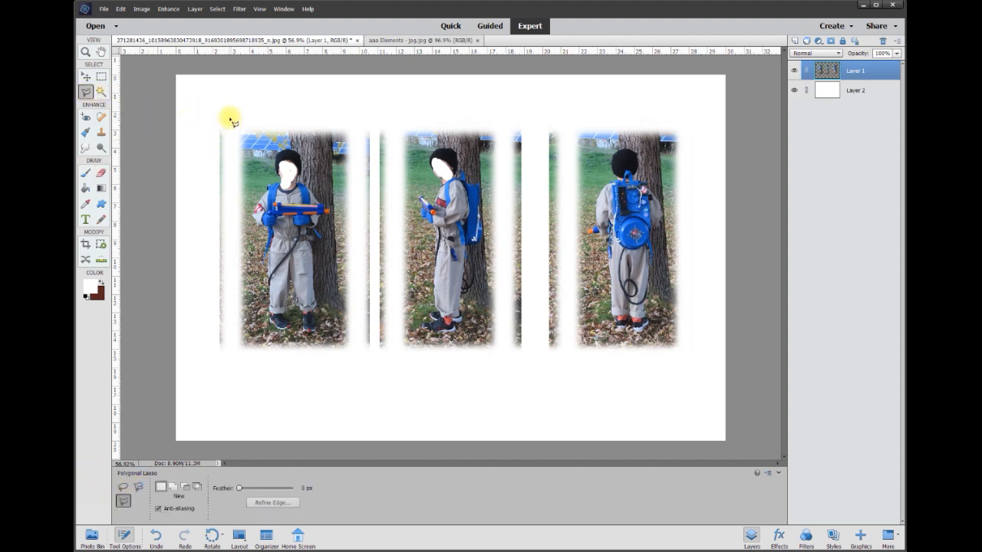
{"action": "left_click", "coordinate": [232, 363]}
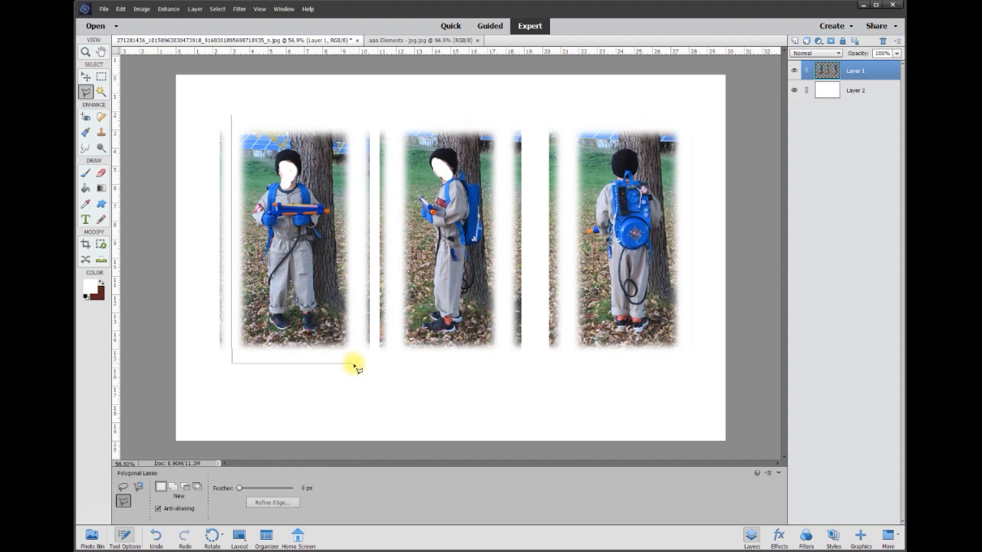
{"action": "left_click", "coordinate": [358, 361]}
{"action": "left_click", "coordinate": [397, 113]}
{"action": "left_click", "coordinate": [393, 372]}
{"action": "left_click", "coordinate": [503, 367]}
{"action": "left_click", "coordinate": [505, 112]}
{"action": "left_click", "coordinate": [567, 115]}
{"action": "left_click", "coordinate": [568, 375]}
{"action": "left_click", "coordinate": [201, 389]}
{"action": "left_click", "coordinate": [198, 112]}
{"action": "key", "text": "Delete"}
{"action": "key", "text": "ctrl+d"}
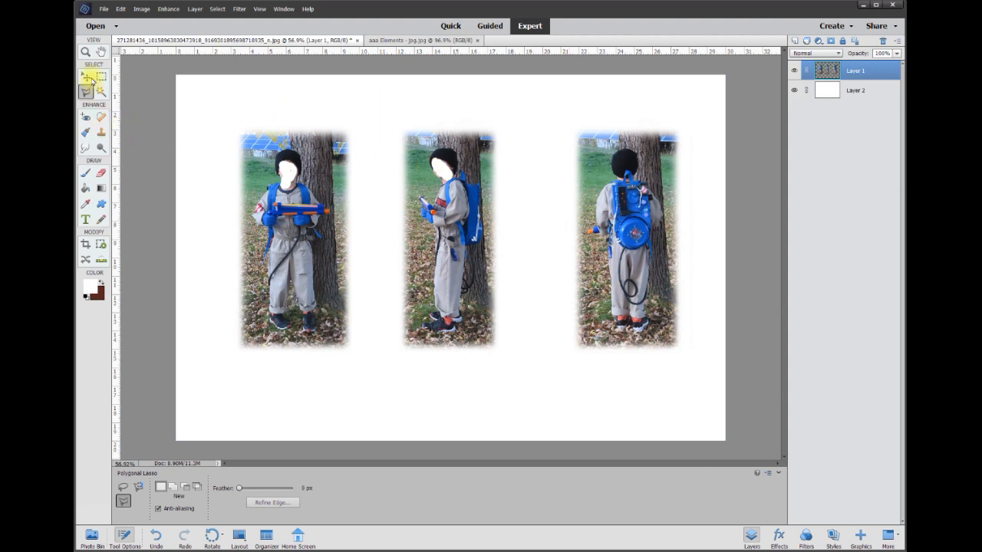
- Select the front-view photo with a rectangular marquee, cut it onto its own layer, and move it slightly down
{"action": "left_click", "coordinate": [86, 77]}
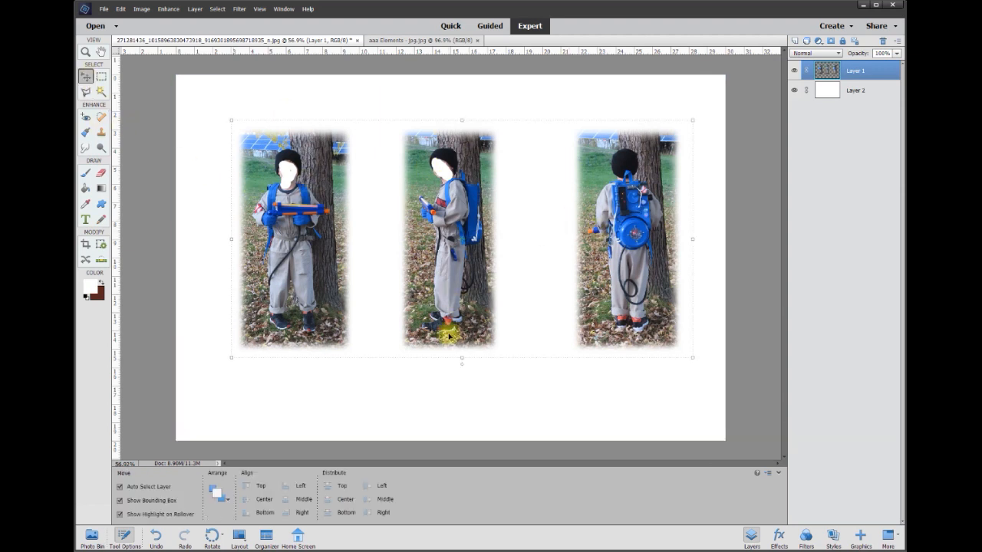
{"action": "left_click", "coordinate": [101, 77]}
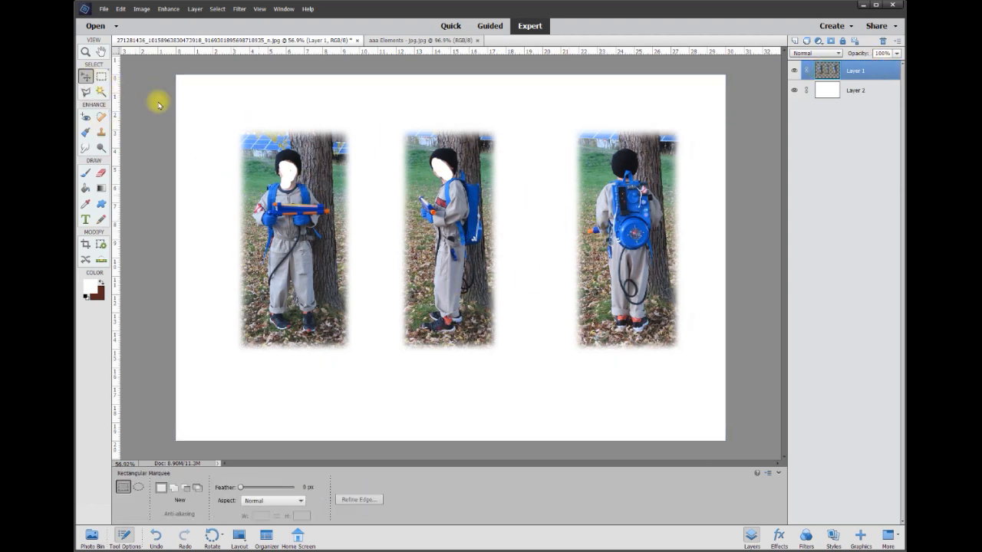
{"action": "left_click_drag", "start_coordinate": [222, 110], "coordinate": [381, 379]}
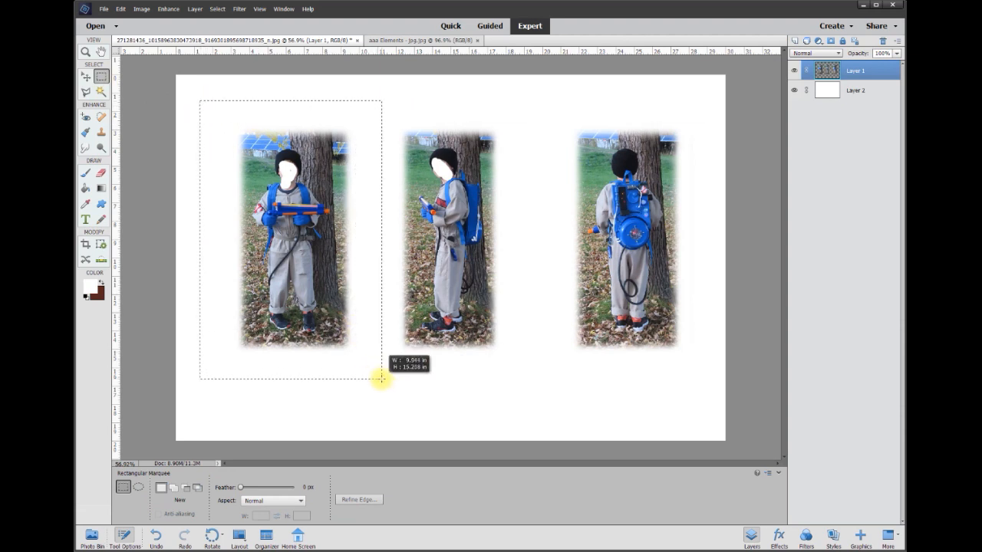
{"action": "left_click_drag", "start_coordinate": [306, 288], "coordinate": [304, 266]}
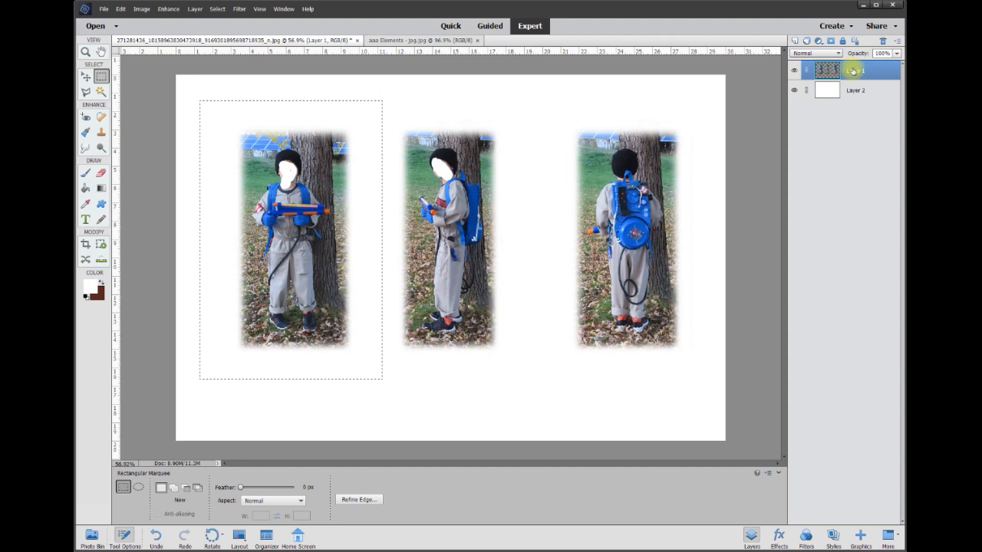
{"action": "right_click", "coordinate": [287, 220]}
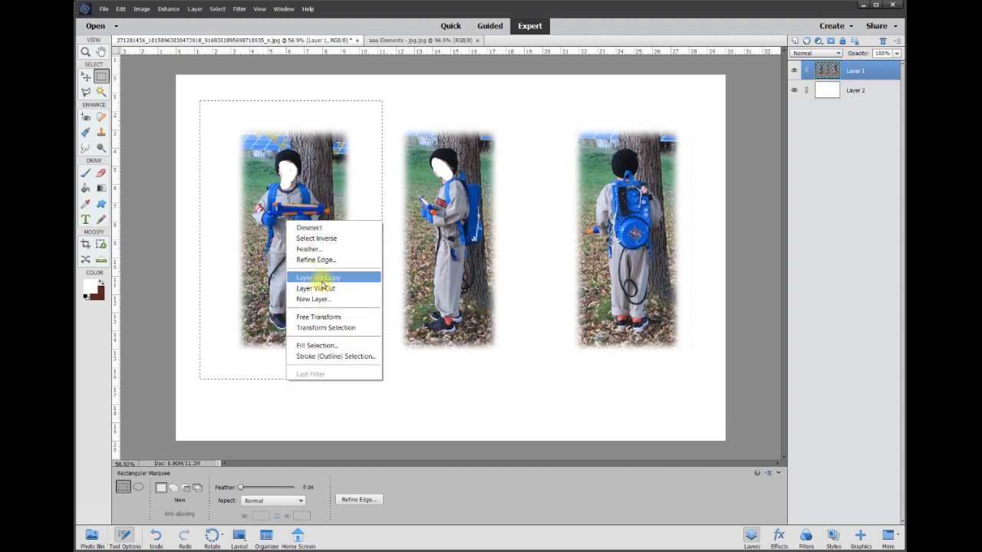
{"action": "left_click", "coordinate": [325, 288]}
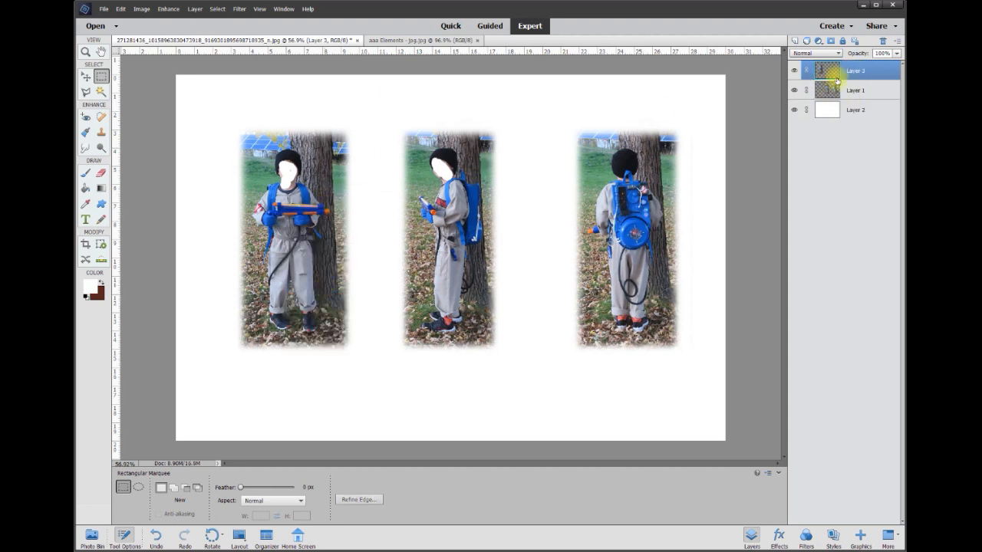
{"action": "left_click", "coordinate": [84, 77]}
{"action": "left_click_drag", "start_coordinate": [302, 169], "coordinate": [304, 175]}
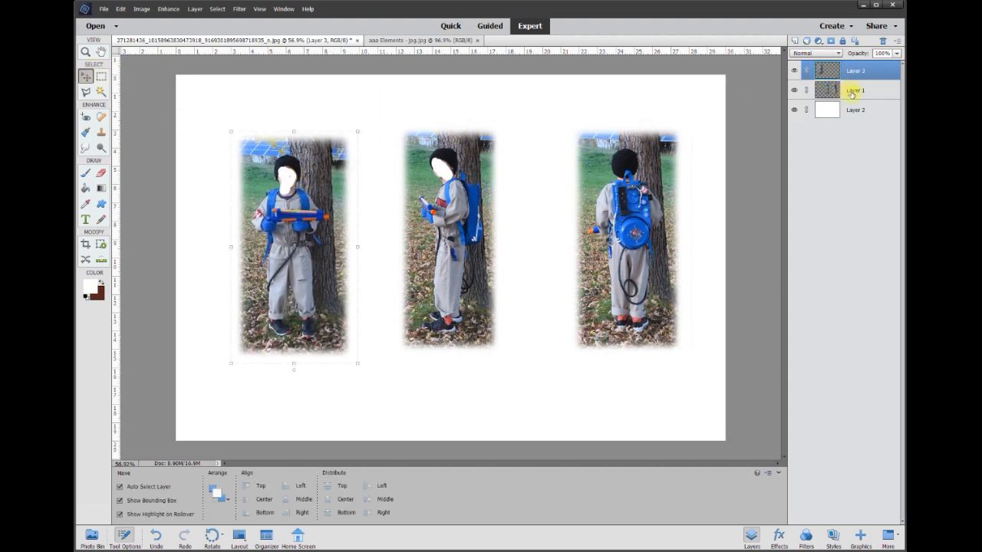
- Nudge the layer holding the side and back views, then marquee the side-view photo and cut it onto its own layer
{"action": "left_click", "coordinate": [851, 92]}
{"action": "left_click_drag", "start_coordinate": [633, 196], "coordinate": [635, 198]}
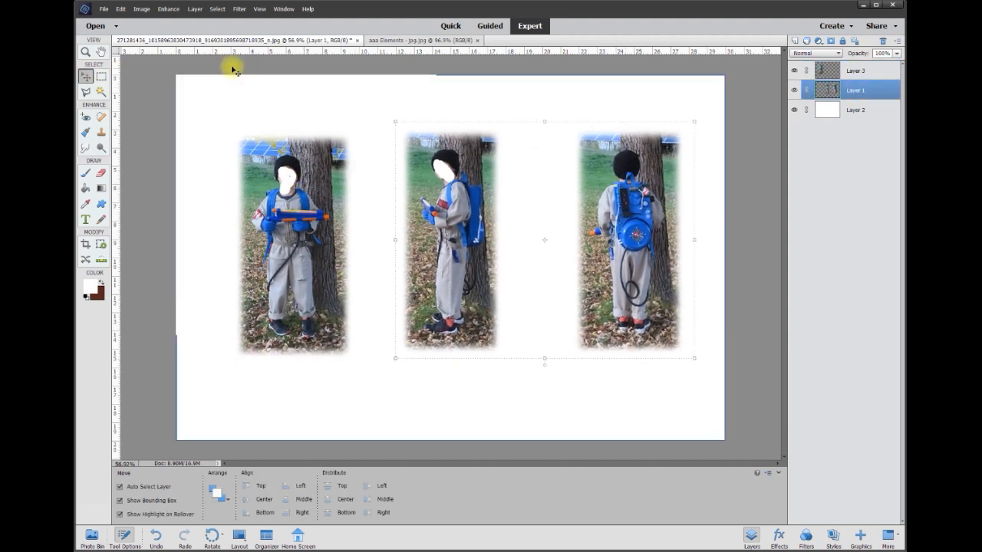
{"action": "left_click", "coordinate": [105, 78]}
{"action": "left_click_drag", "start_coordinate": [370, 97], "coordinate": [535, 381]}
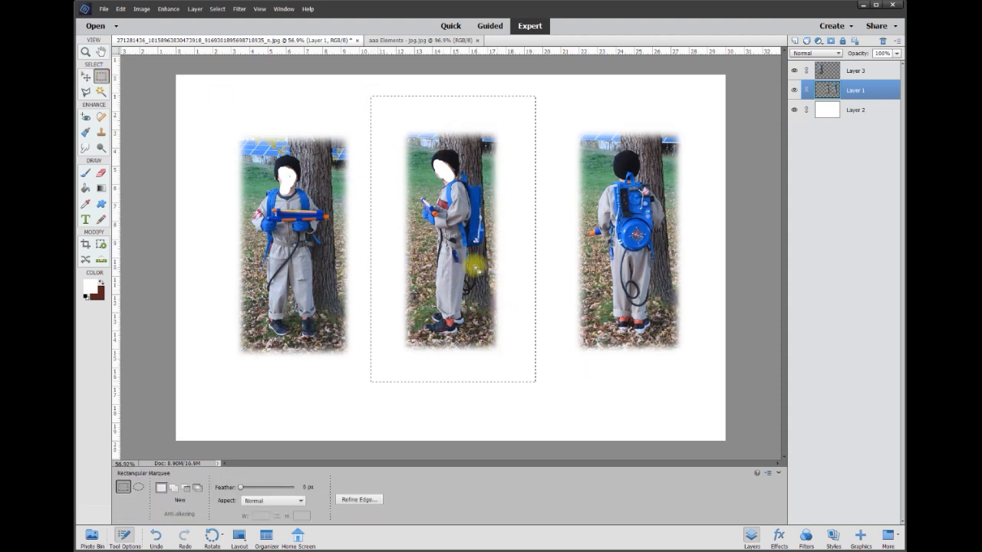
{"action": "right_click", "coordinate": [469, 258]}
{"action": "left_click", "coordinate": [521, 327]}
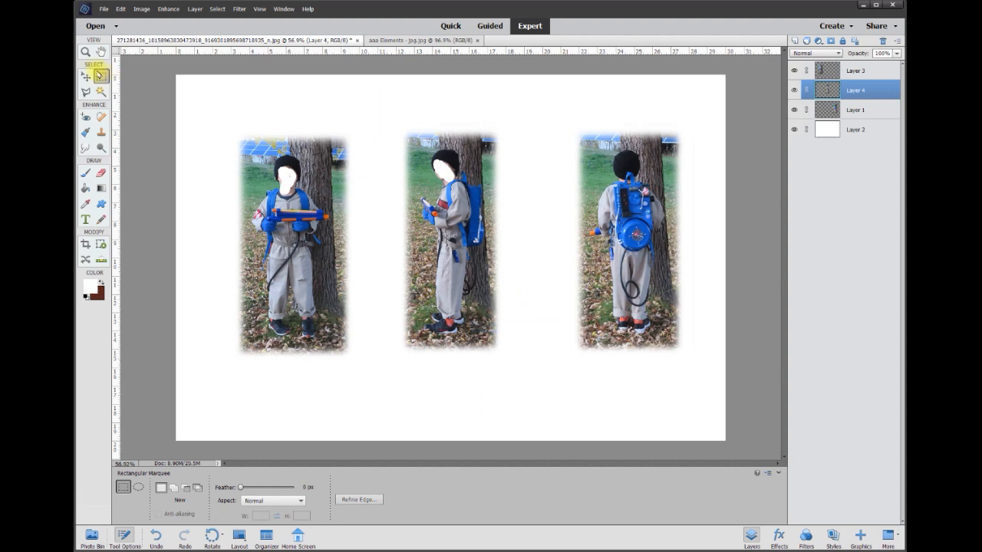
- Reposition the front, side and back photos individually so they sit level in a row with tighter spacing
{"action": "left_click", "coordinate": [86, 76]}
{"action": "left_click_drag", "start_coordinate": [612, 179], "coordinate": [609, 182]}
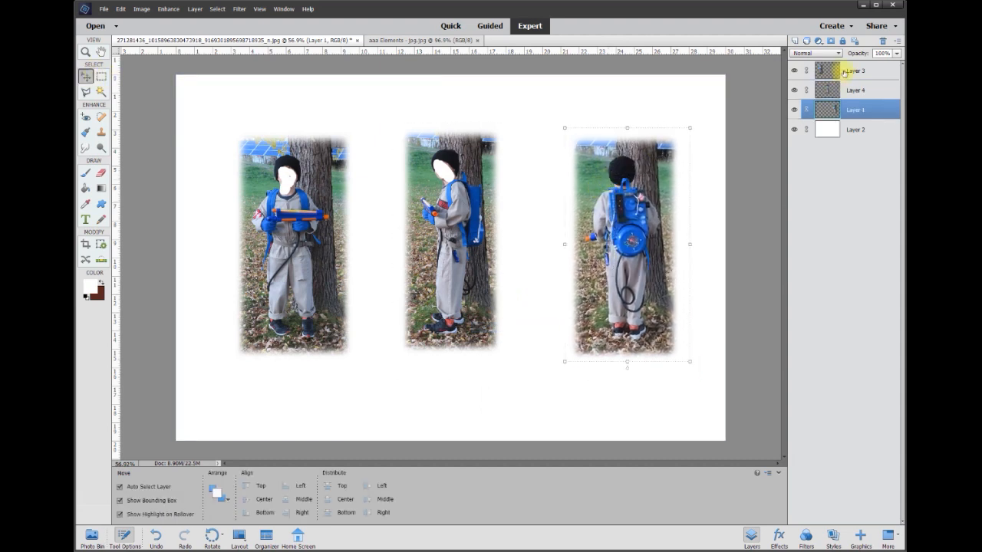
{"action": "left_click_drag", "start_coordinate": [503, 207], "coordinate": [522, 214]}
{"action": "left_click_drag", "start_coordinate": [294, 221], "coordinate": [344, 202]}
{"action": "left_click_drag", "start_coordinate": [334, 212], "coordinate": [331, 220]}
{"action": "left_click_drag", "start_coordinate": [591, 209], "coordinate": [564, 207]}
- Lock the white background layer, then select all three photos together and move them toward the canvas's upper-left corner
{"action": "left_click", "coordinate": [856, 130]}
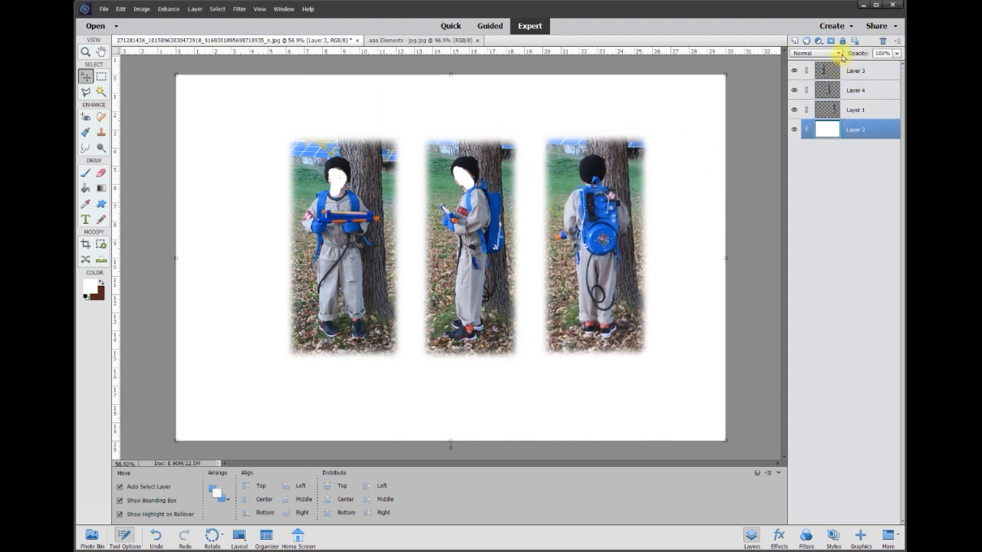
{"action": "left_click", "coordinate": [842, 42]}
{"action": "left_click_drag", "start_coordinate": [252, 108], "coordinate": [676, 367]}
{"action": "left_click_drag", "start_coordinate": [616, 265], "coordinate": [556, 234]}
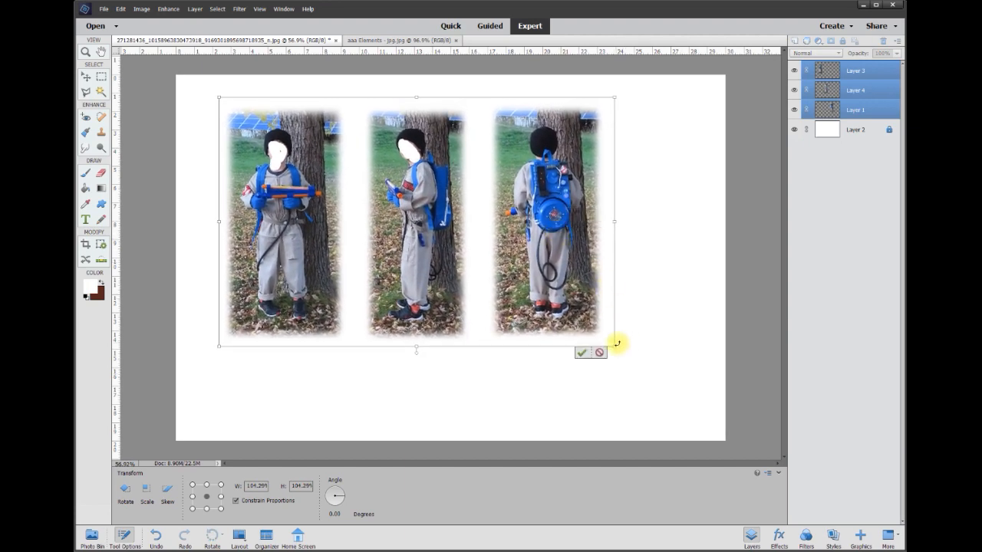
- Enlarge the three selected photos proportionally to about 124% so they fill the canvas width, apply the transform, and deselect them
{"action": "left_click_drag", "start_coordinate": [614, 344], "coordinate": [688, 394]}
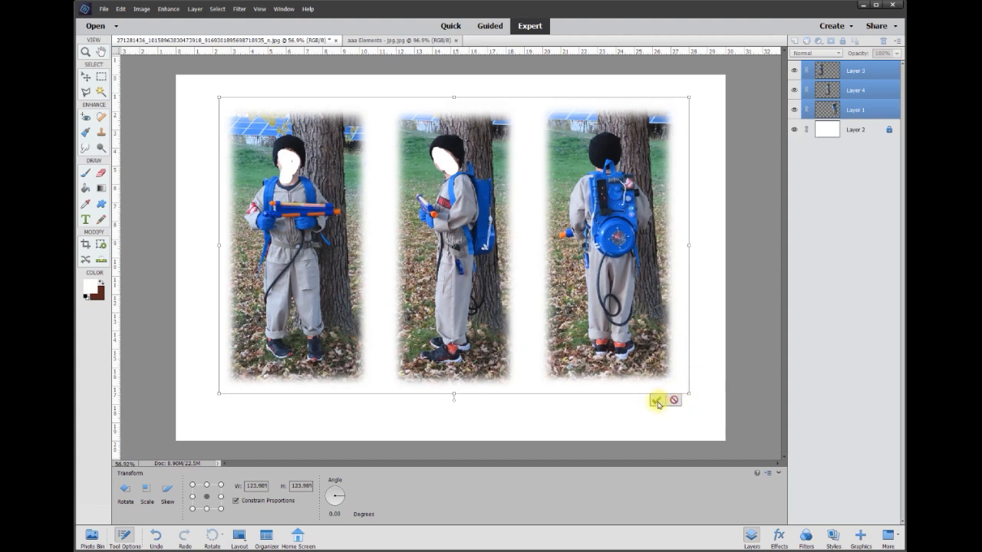
{"action": "left_click", "coordinate": [657, 402]}
{"action": "left_click", "coordinate": [137, 186]}
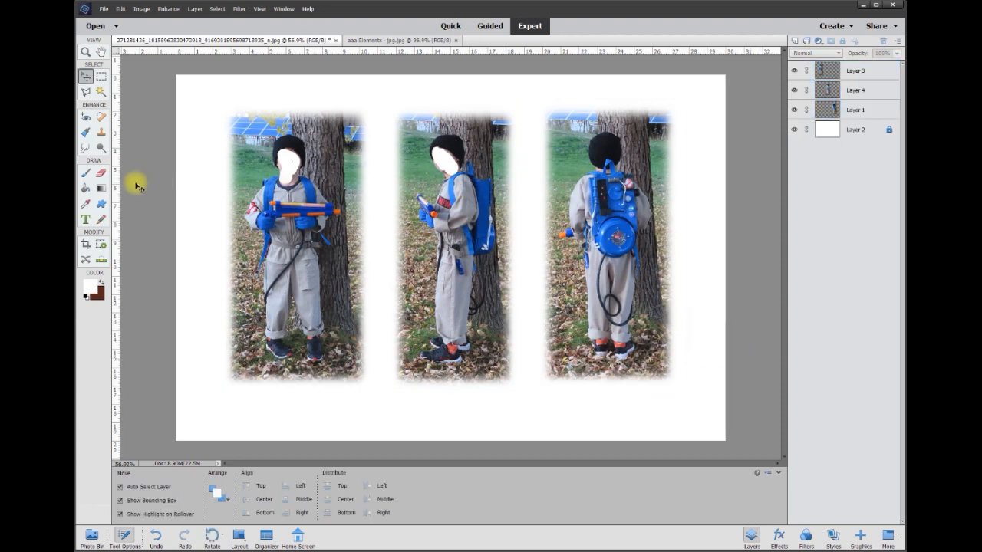